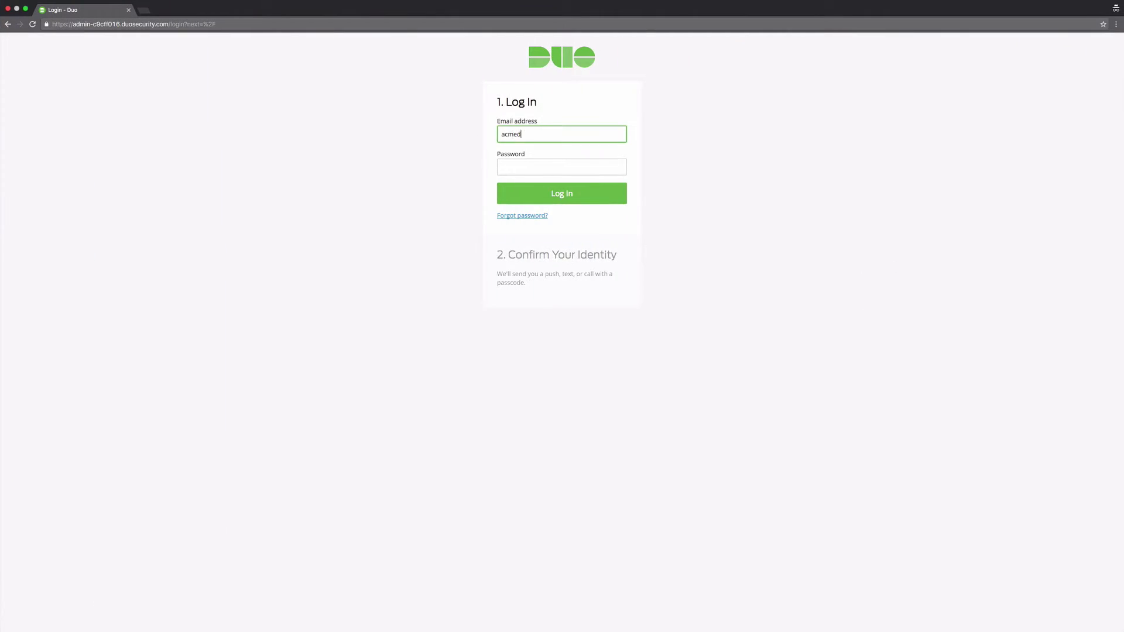
Step: Sign in to the Duo Admin Panel with the account e-mail and password, then approve the Duo Push
{"action": "key", "text": "Tab"}
{"action": "key", "text": "super+v"}
{"action": "key", "text": "Return"}
{"action": "left_click", "coordinate": [529, 209]}
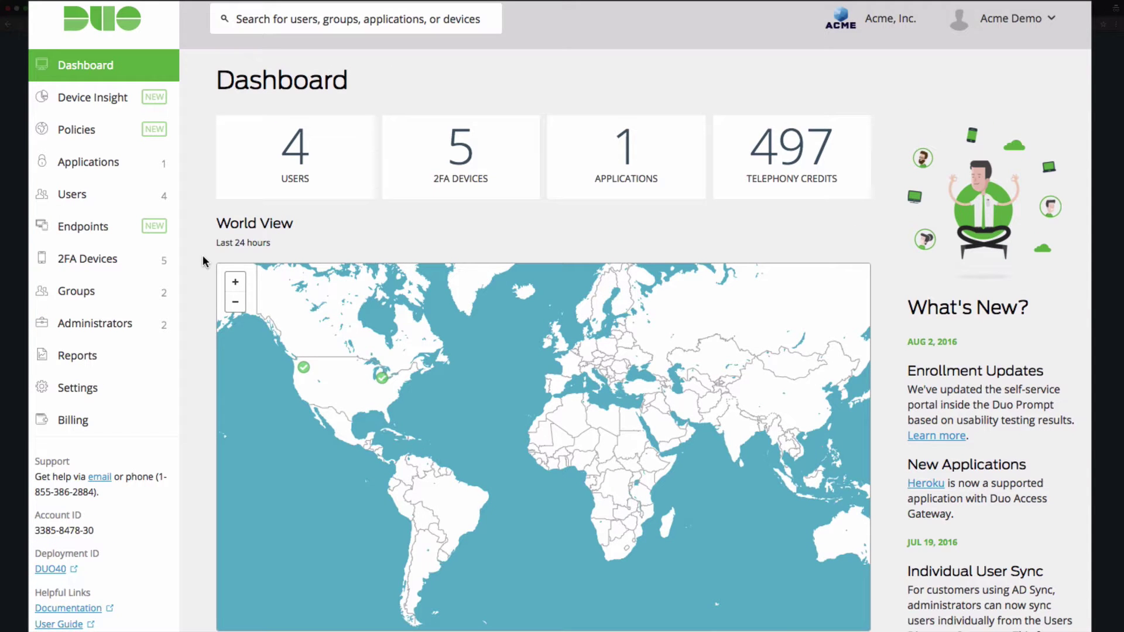
Step: Open Applications > Protect an Application and filter the list by 'wordpress'
{"action": "left_click", "coordinate": [141, 165]}
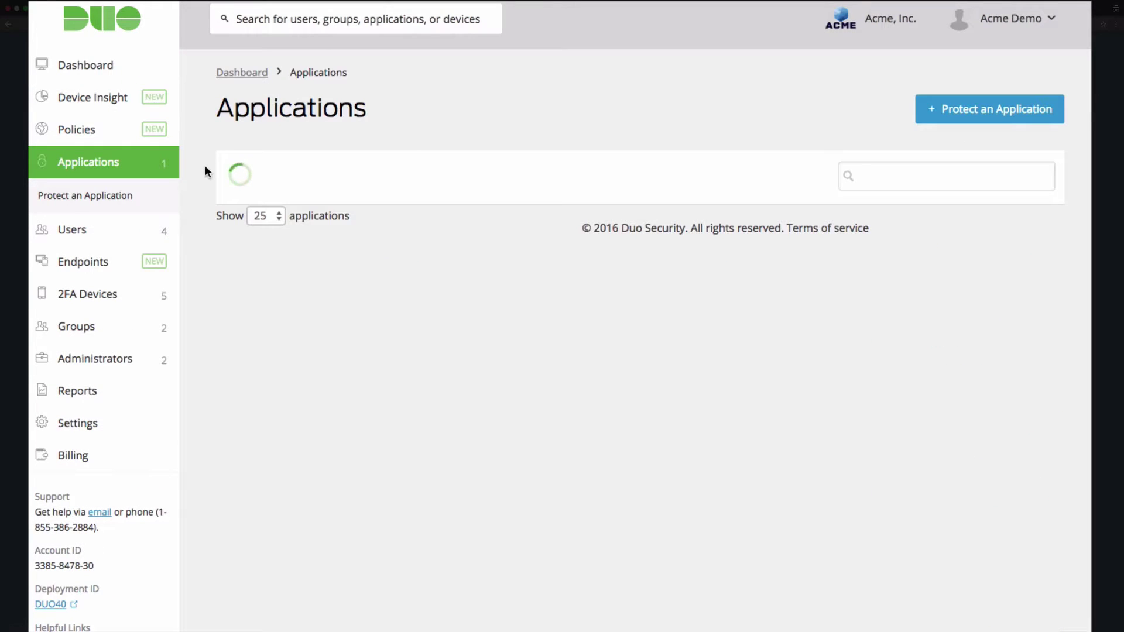
{"action": "left_click", "coordinate": [1021, 118]}
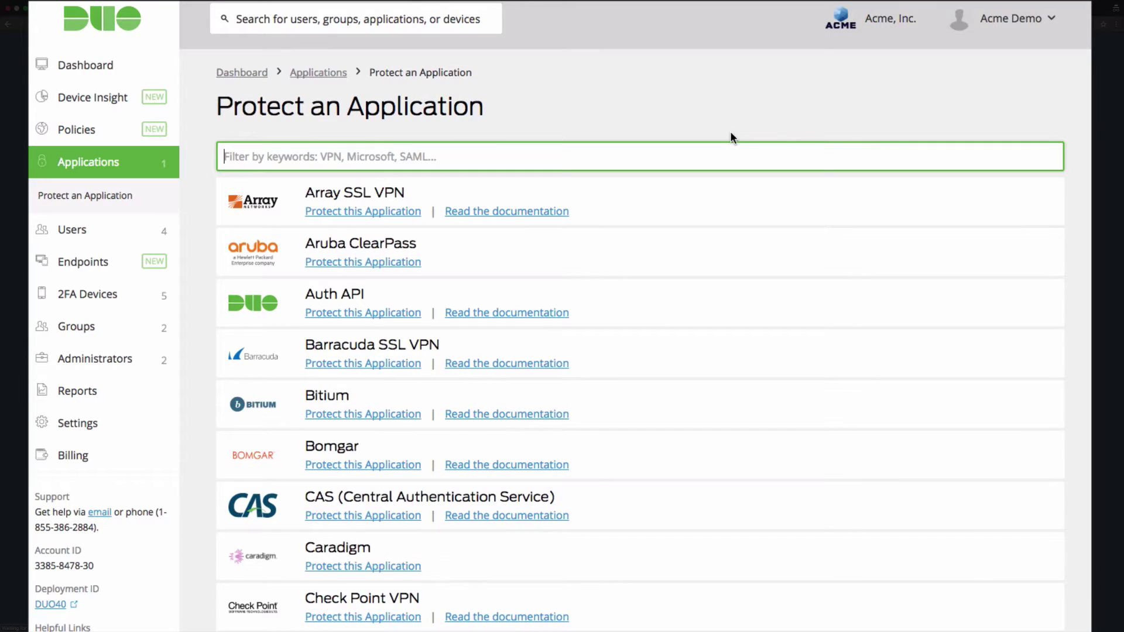
{"action": "type", "text": "wordpress"}
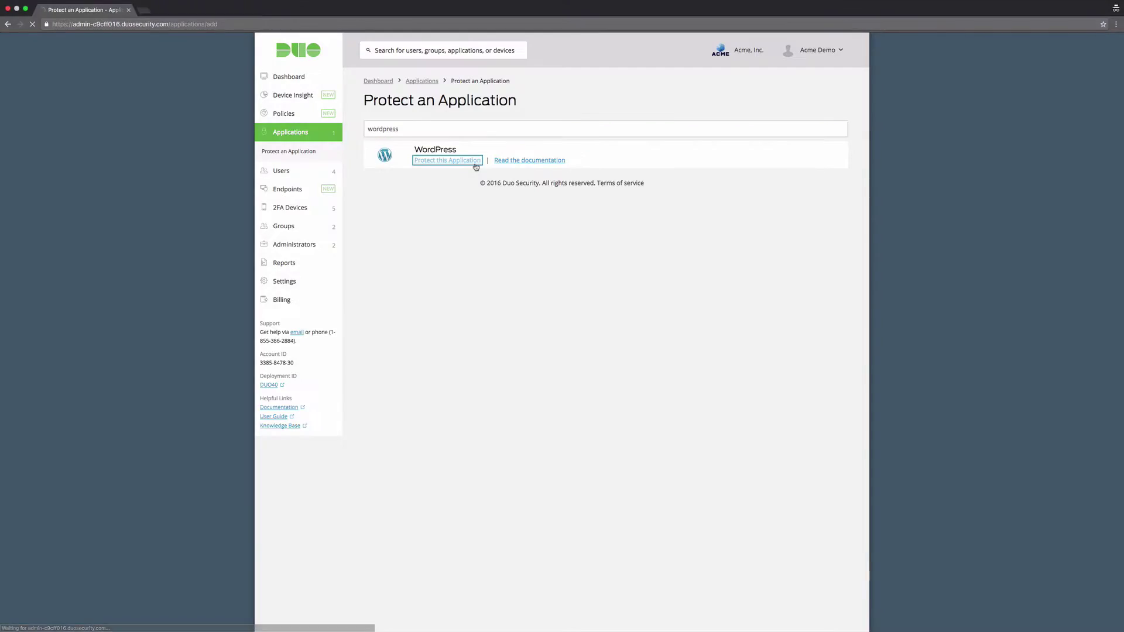
Step: Protect the WordPress application in Duo
{"action": "left_click", "coordinate": [412, 219]}
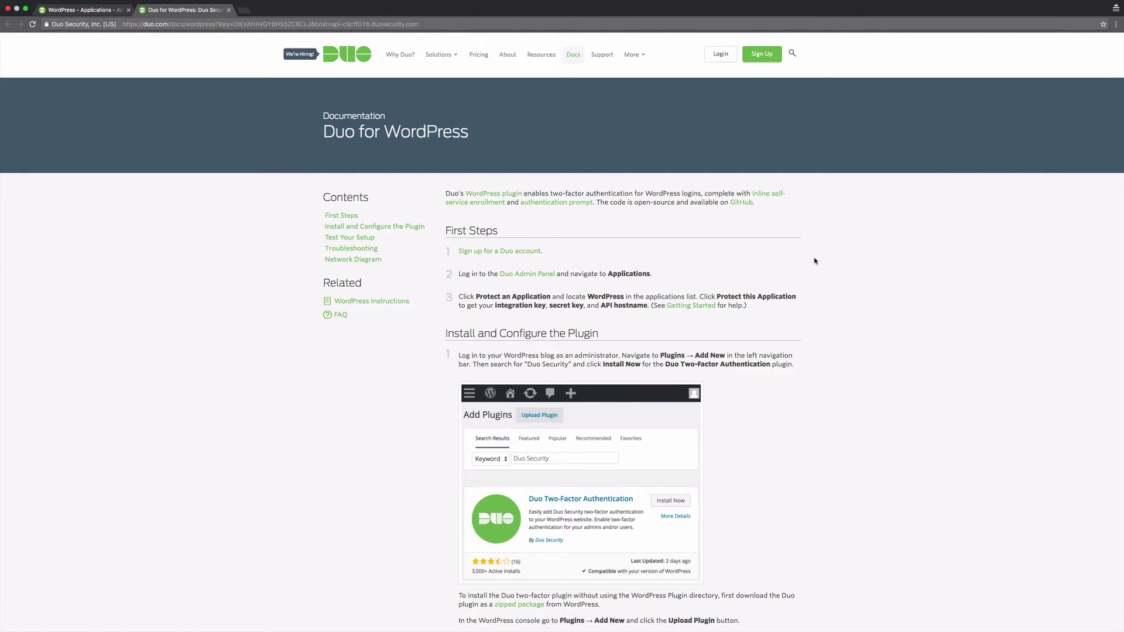
Step: In a private tab, log in at duodemosite.com/wp-login.php with the admin username and password
{"action": "key", "text": "super+t"}
{"action": "type", "text": "duodemosite.com/wp-login.php"}
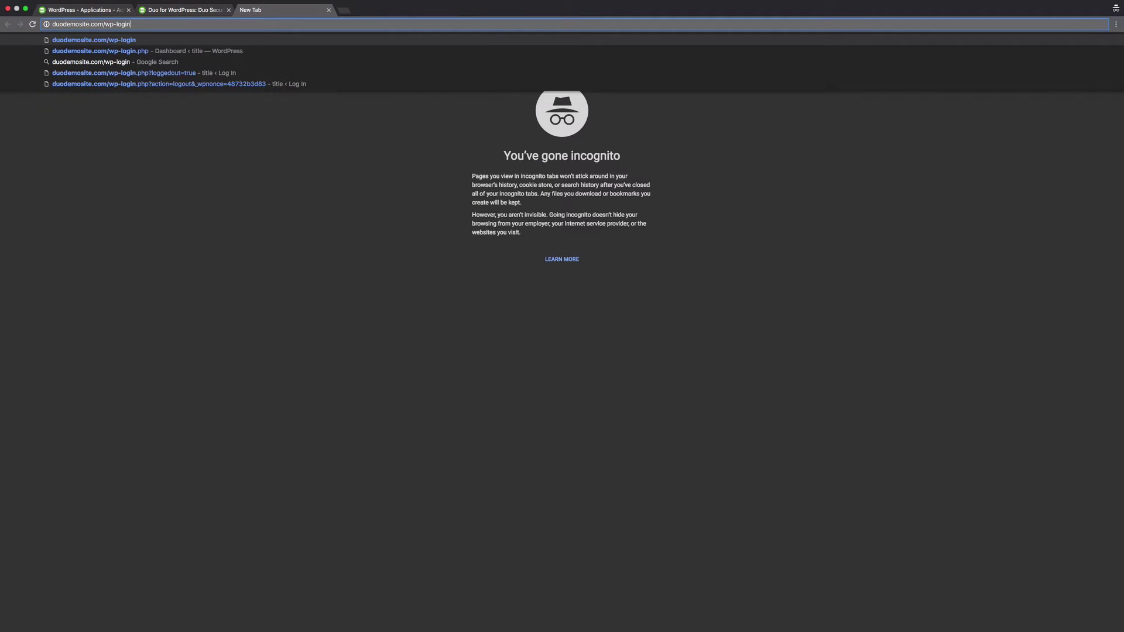
{"action": "key", "text": "Return"}
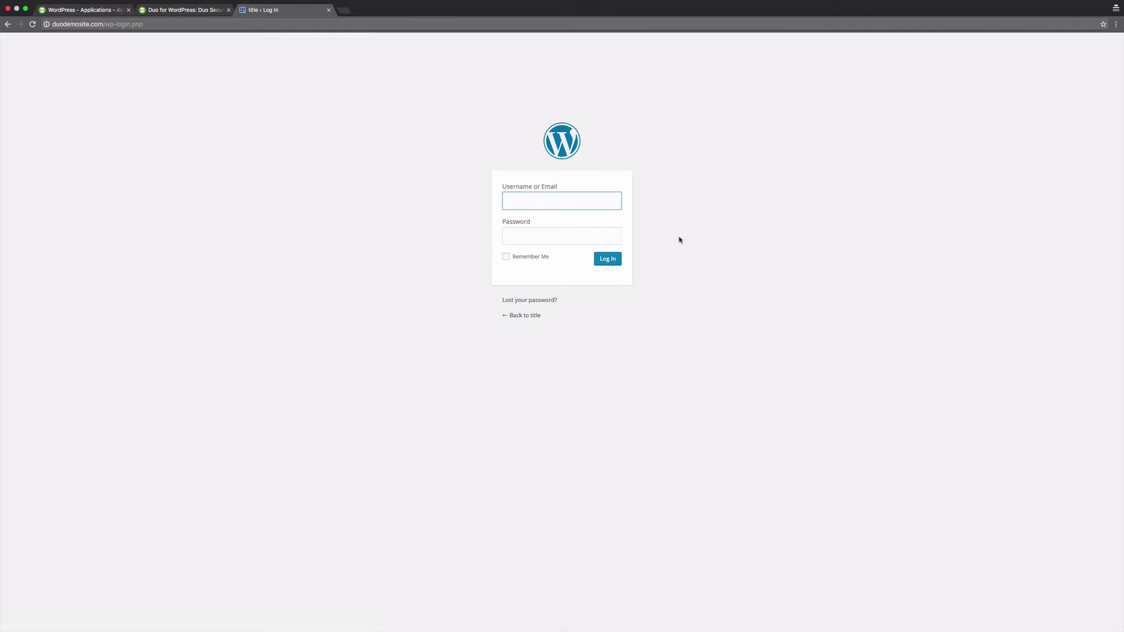
{"action": "type", "text": "acmedemo"}
{"action": "key", "text": "Tab"}
{"action": "key", "text": "super+v"}
{"action": "key", "text": "Return"}
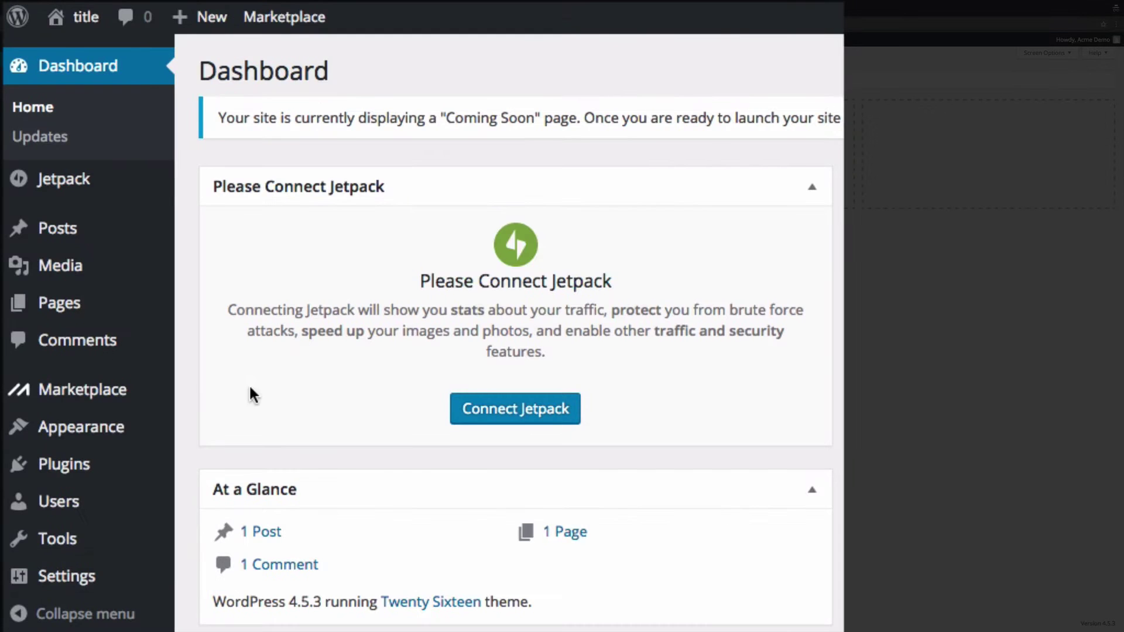
Step: Search Plugins > Add New for 'duo security'
{"action": "mouse_move", "coordinate": [150, 469]}
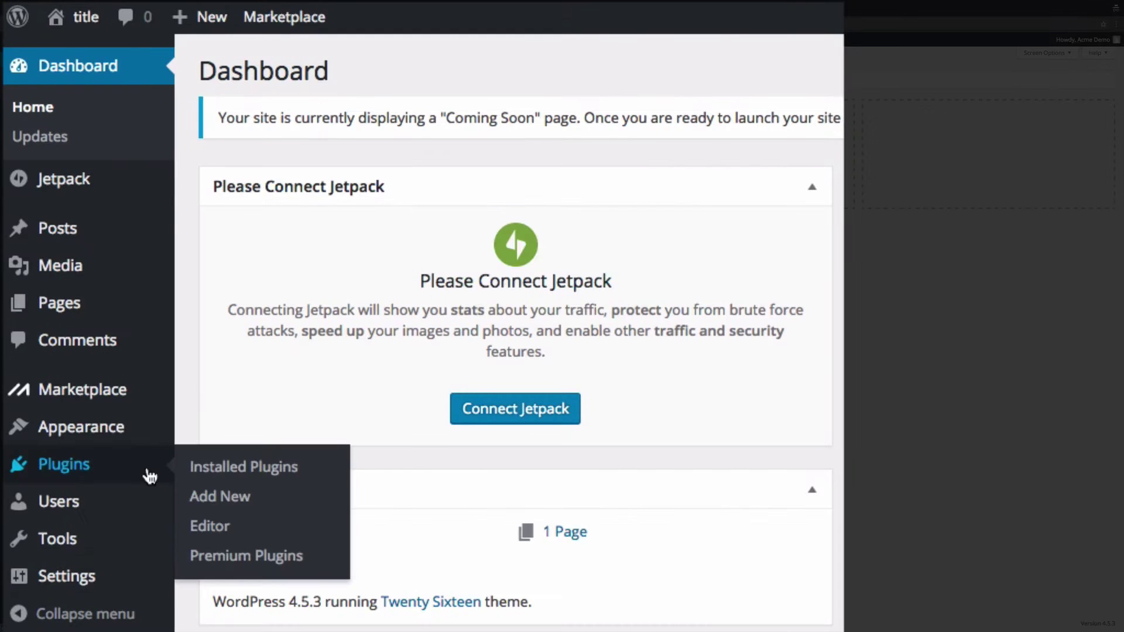
{"action": "left_click", "coordinate": [289, 509]}
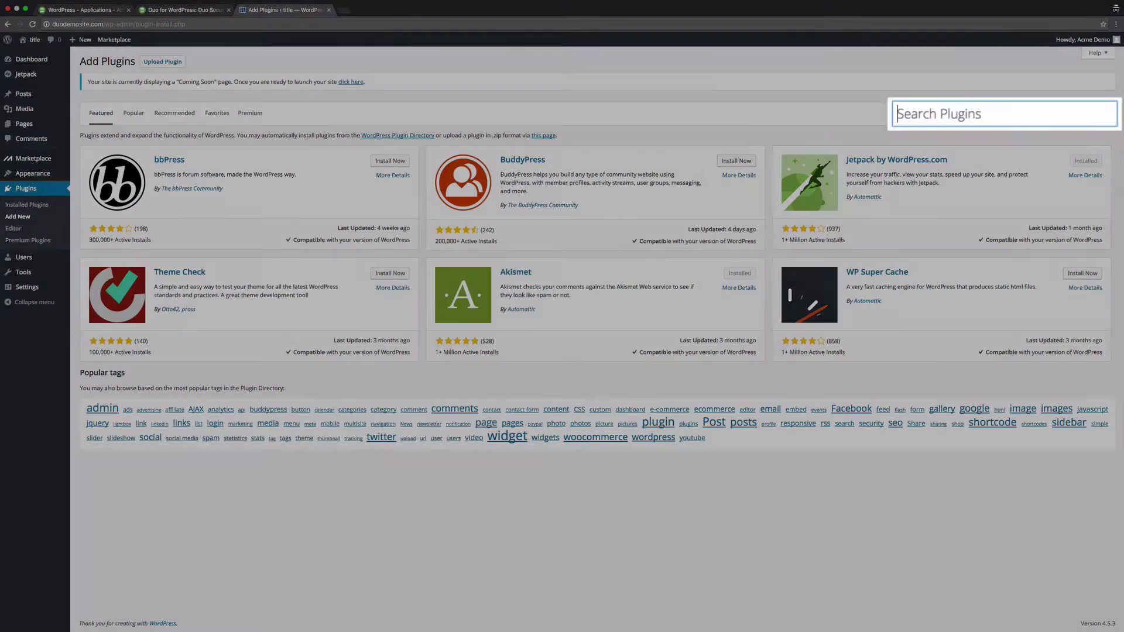
{"action": "type", "text": "duo security"}
{"action": "key", "text": "Return"}
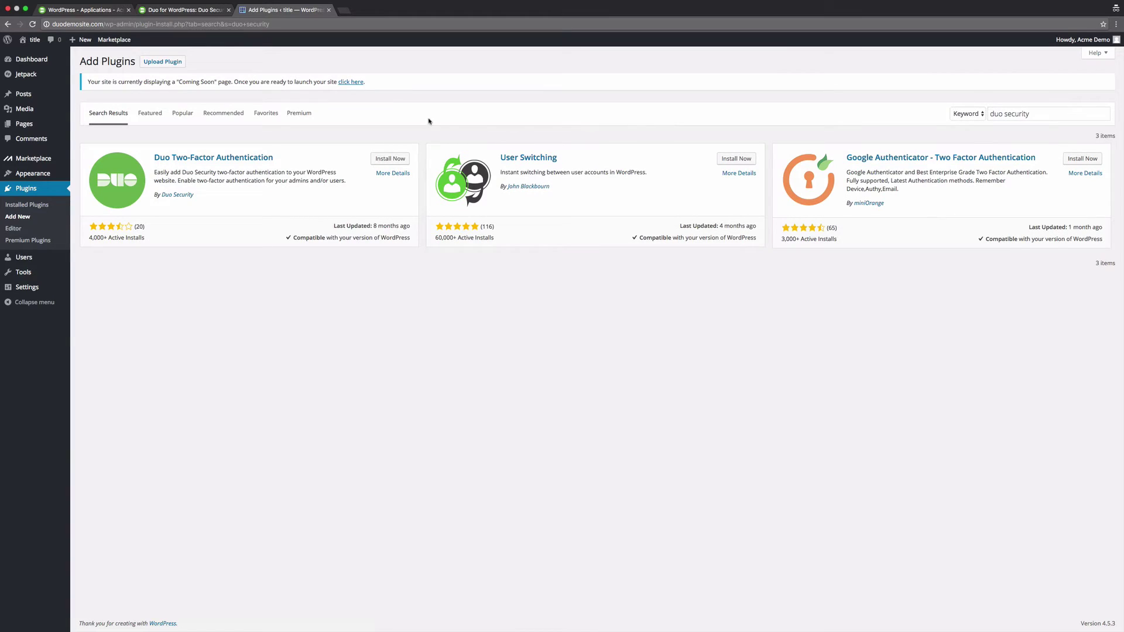
Step: Install and activate Duo Two-Factor Authentication 2.5.2, then go to its Settings page
{"action": "left_click", "coordinate": [408, 163]}
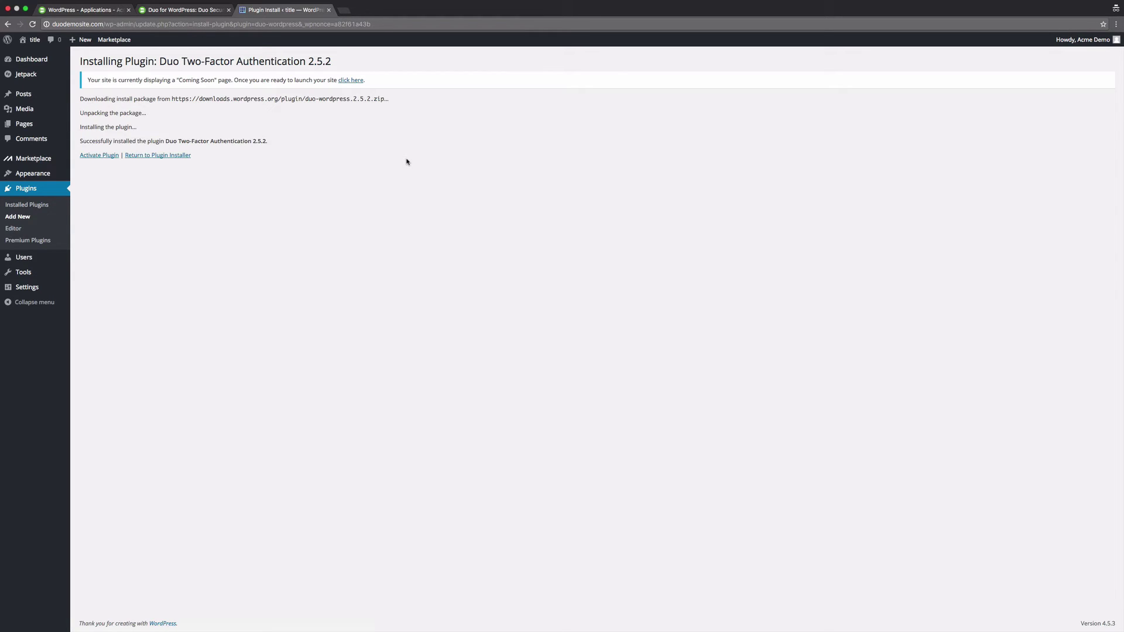
{"action": "left_click", "coordinate": [114, 160]}
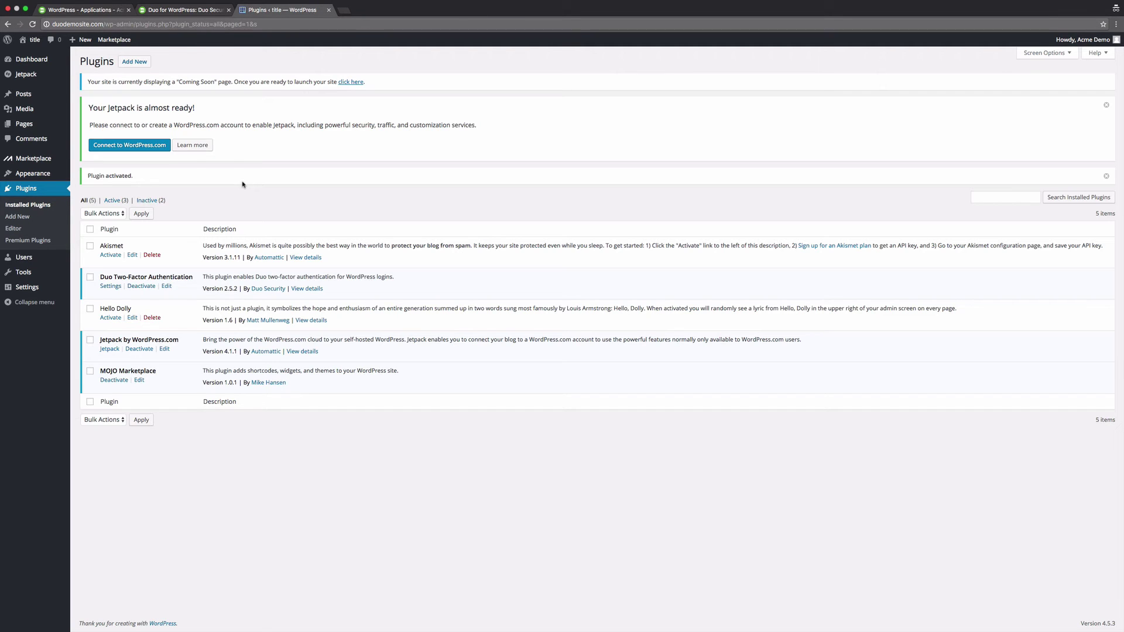
{"action": "left_click", "coordinate": [111, 286]}
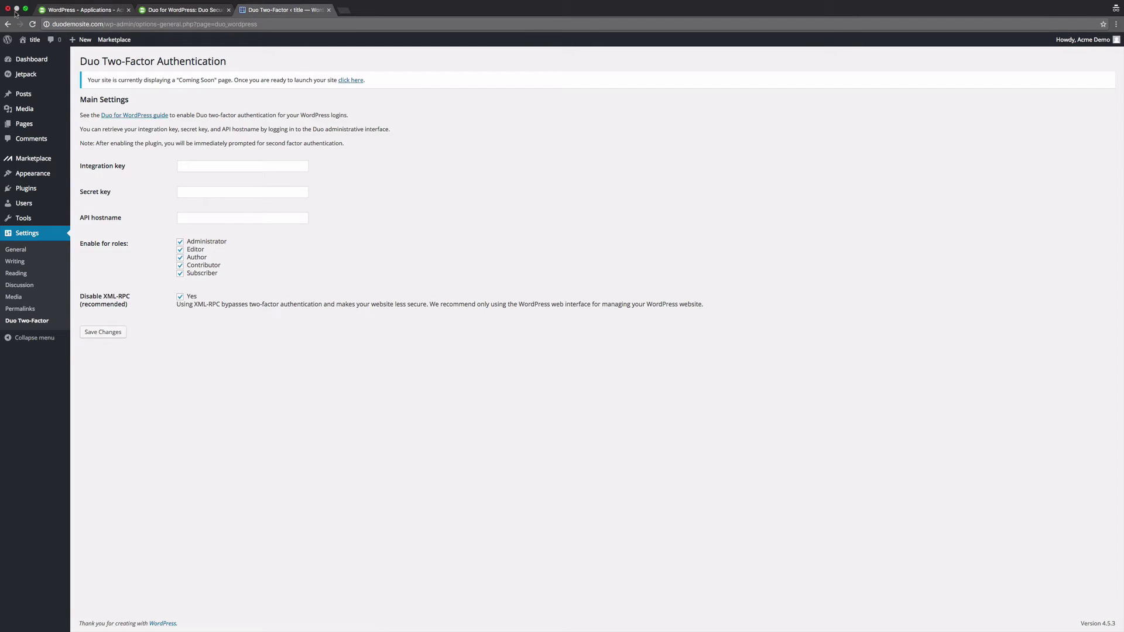
Step: Put the Duo settings in a separate window and copy the integration key into WordPress
{"action": "left_click", "coordinate": [26, 9]}
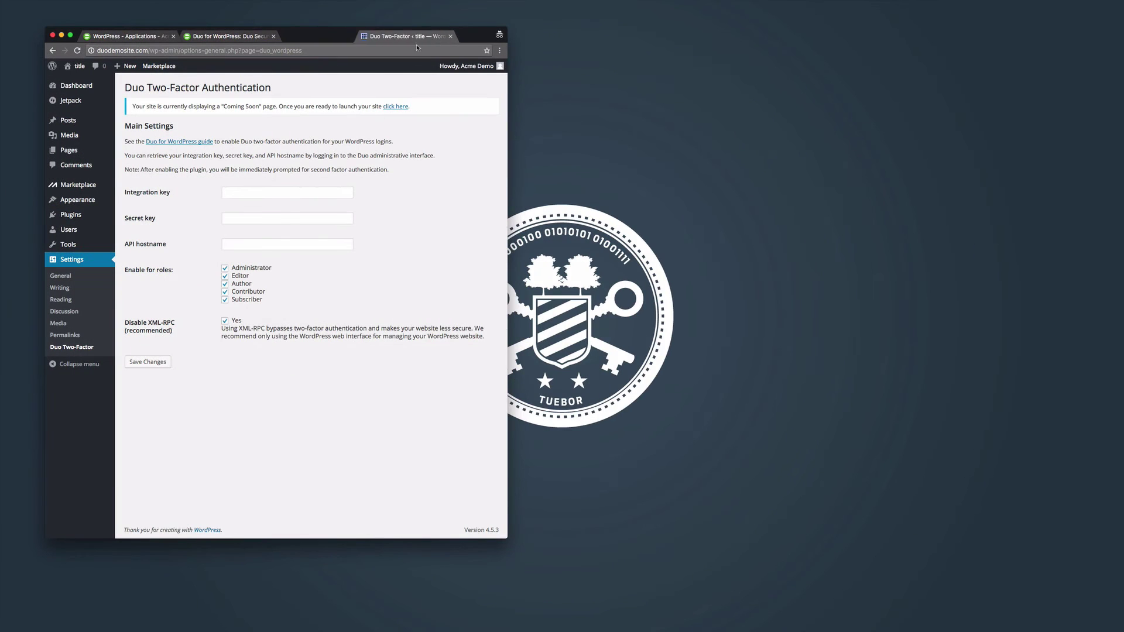
{"action": "left_click_drag", "start_coordinate": [319, 36], "coordinate": [949, 39]}
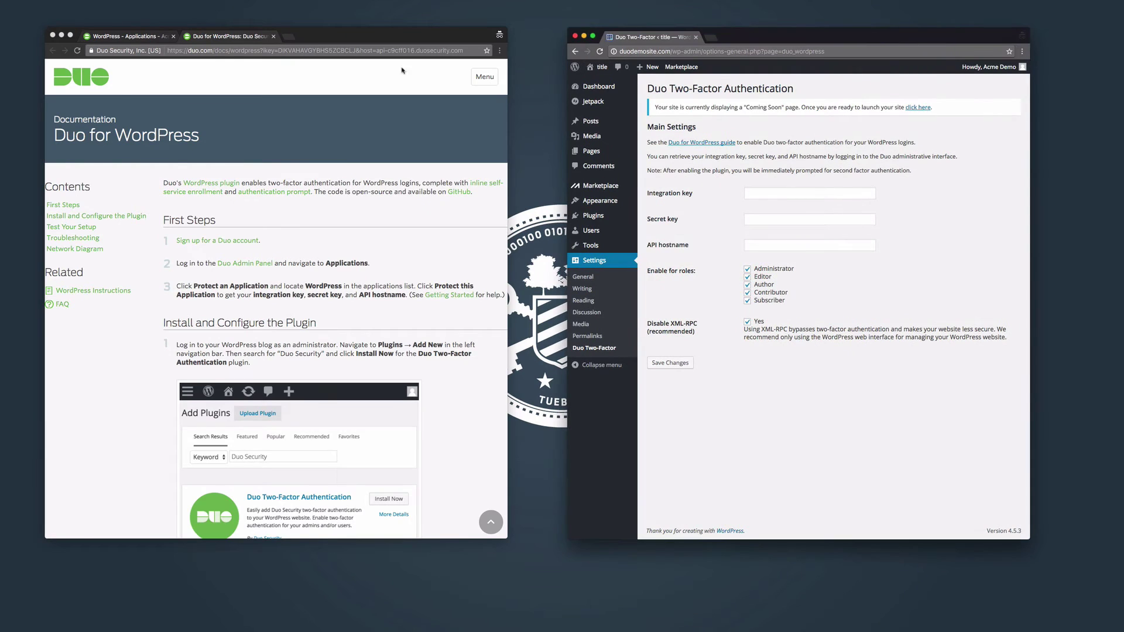
{"action": "left_click", "coordinate": [142, 41]}
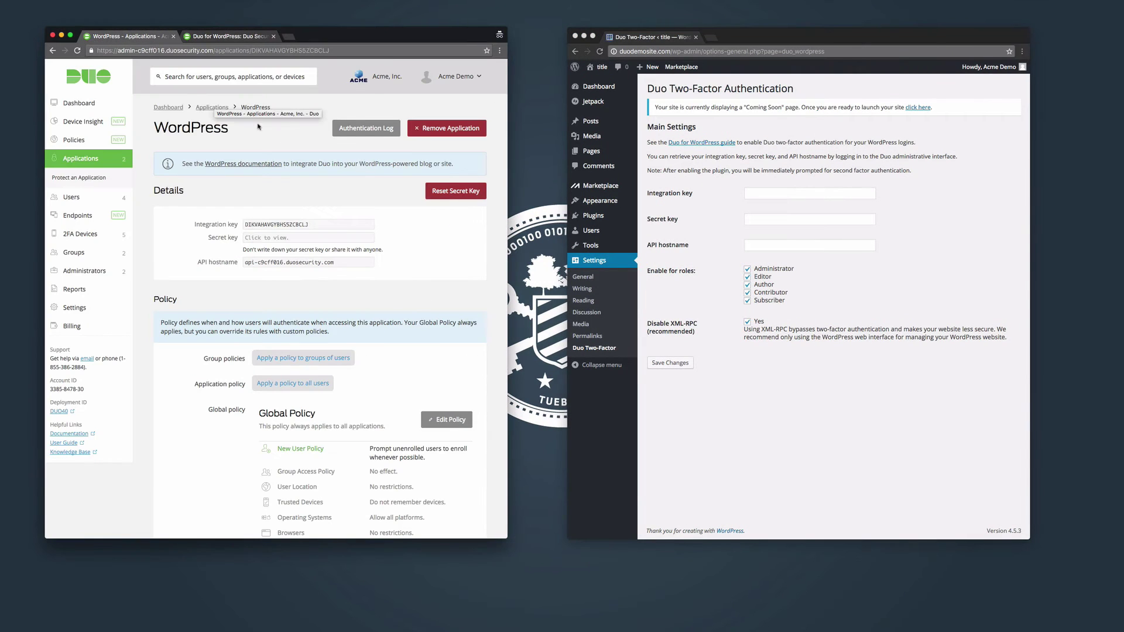
{"action": "double_click", "coordinate": [328, 231]}
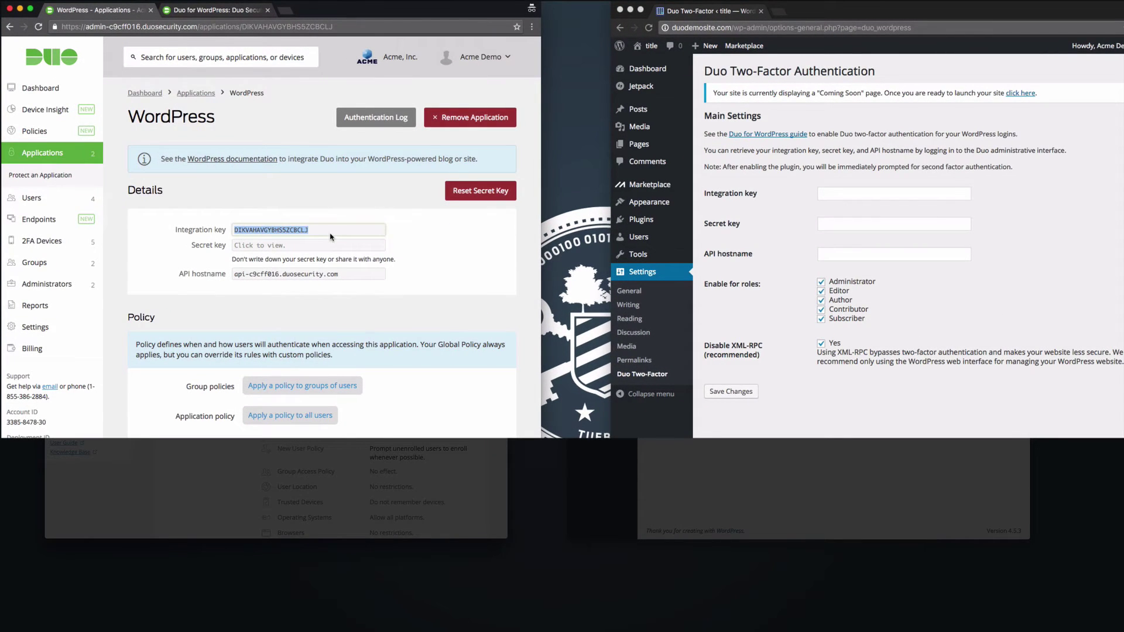
{"action": "key", "text": "super+c"}
{"action": "left_click", "coordinate": [892, 195]}
{"action": "key", "text": "super+v"}
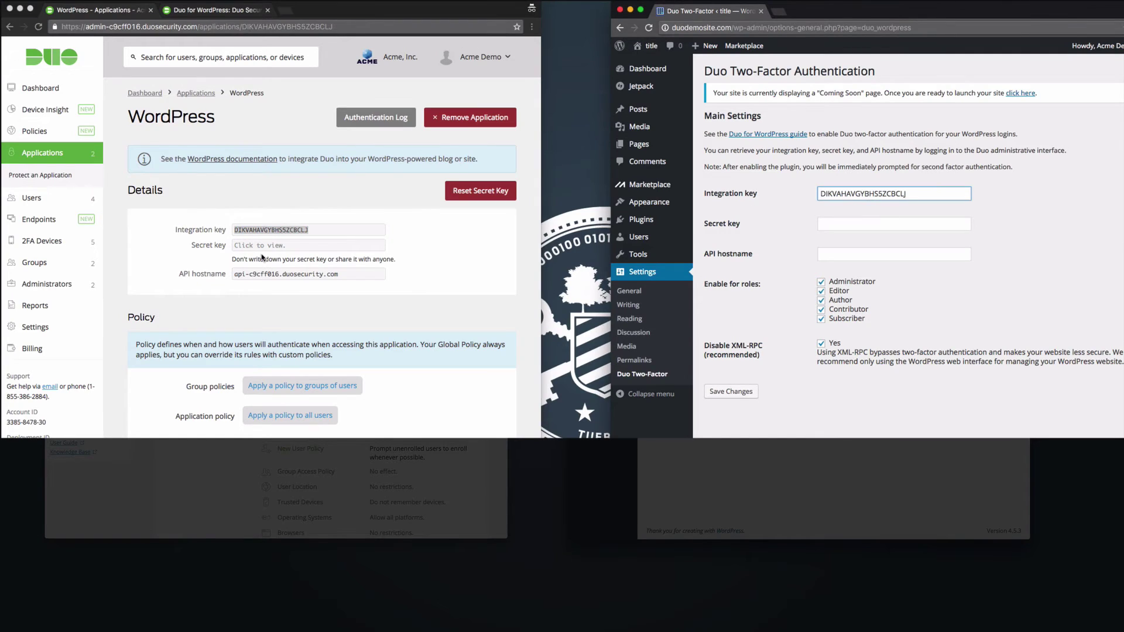
Step: Copy the secret key and API hostname from Duo into the matching WordPress fields
{"action": "left_click", "coordinate": [270, 248]}
{"action": "key", "text": "super+c"}
{"action": "left_click", "coordinate": [841, 227]}
{"action": "key", "text": "super+v"}
{"action": "left_click", "coordinate": [321, 273]}
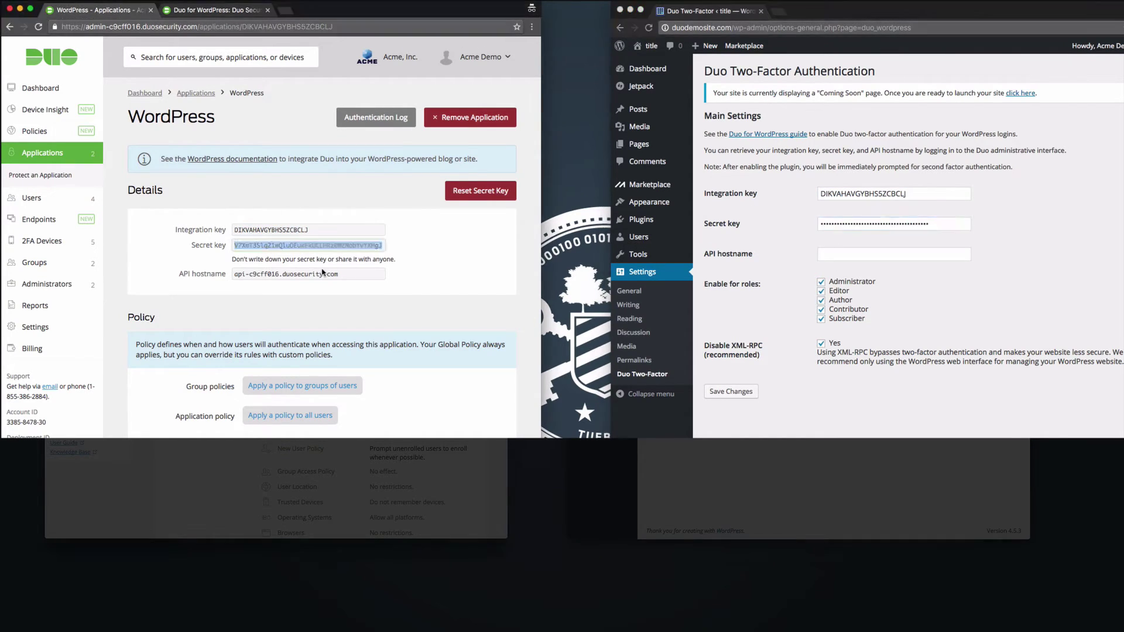
{"action": "left_click", "coordinate": [321, 273]}
{"action": "left_click", "coordinate": [850, 262]}
{"action": "left_click", "coordinate": [851, 257]}
{"action": "key", "text": "super+v"}
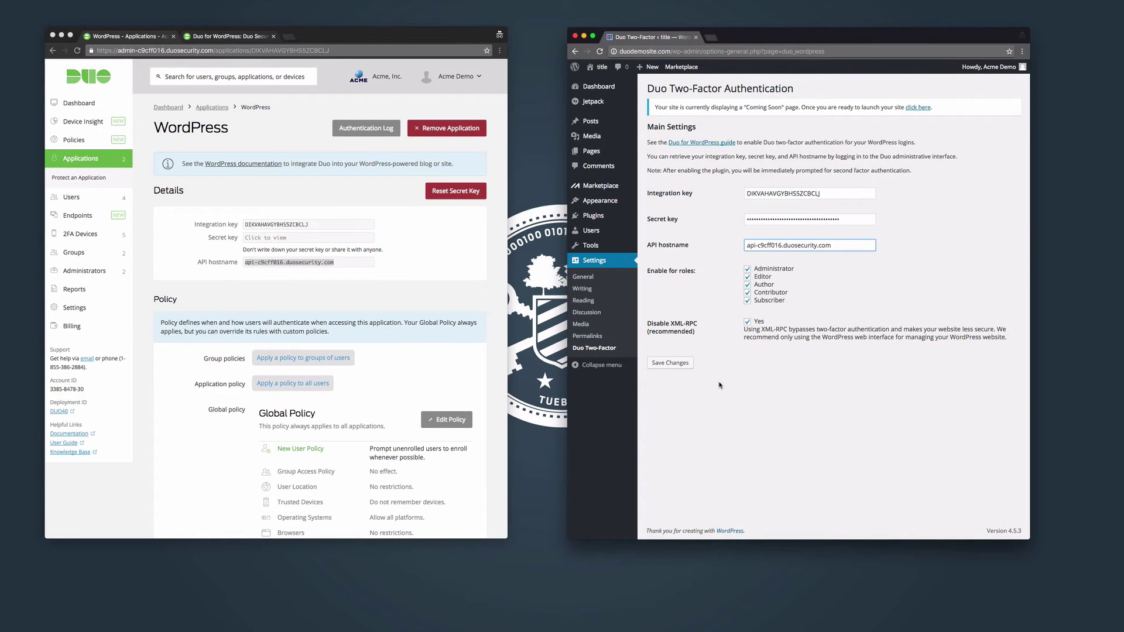
Step: Save the Duo Two-Factor settings to bring up the Duo login prompt
{"action": "left_click", "coordinate": [689, 365]}
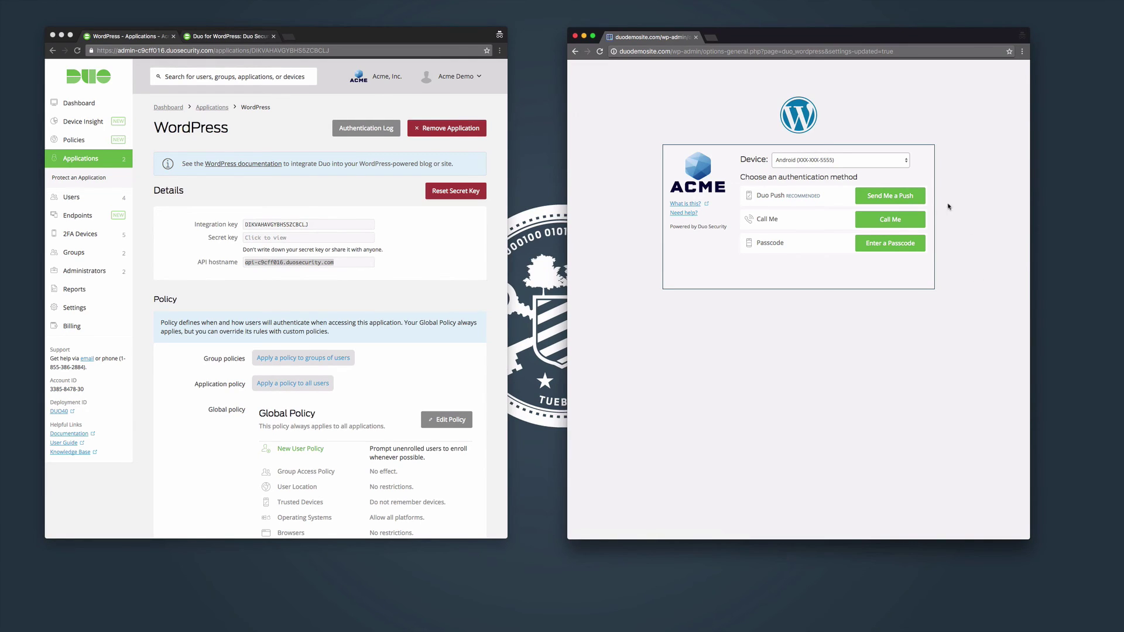
Step: Choose 'Send Me a Push' in the Duo prompt
{"action": "left_click", "coordinate": [912, 198]}
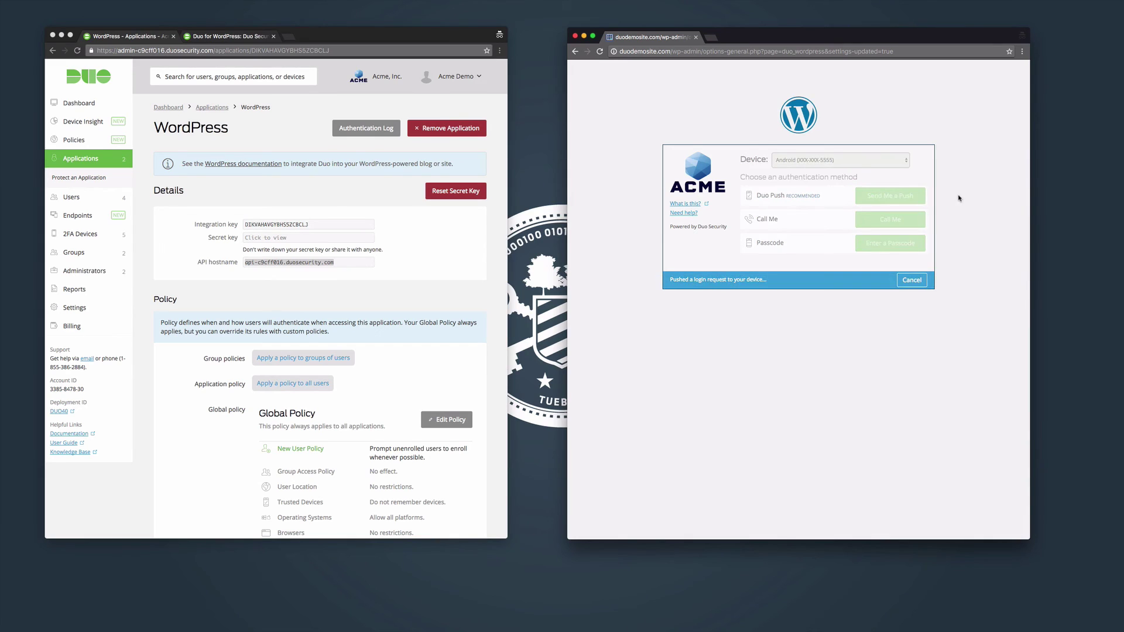